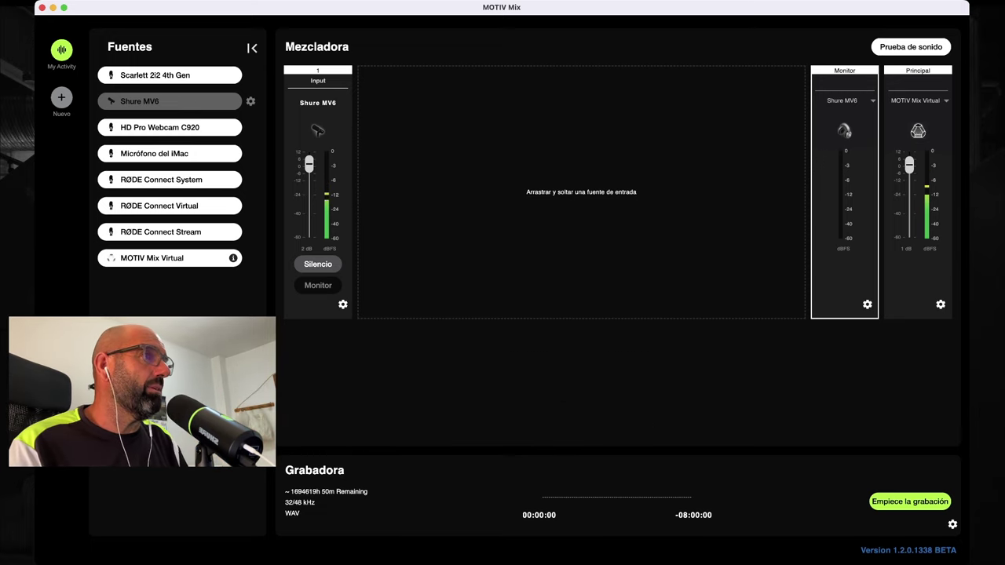
# - Review the output devices offered for the Monitor channel and the output volume in its Shure MV6 settings
pyautogui.click(847, 100)
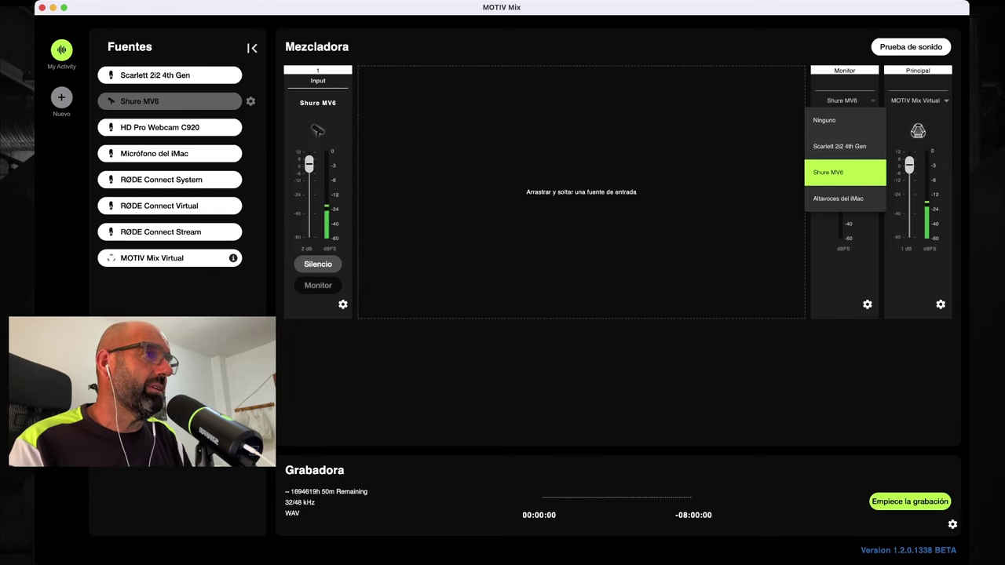
pyautogui.press('Escape')
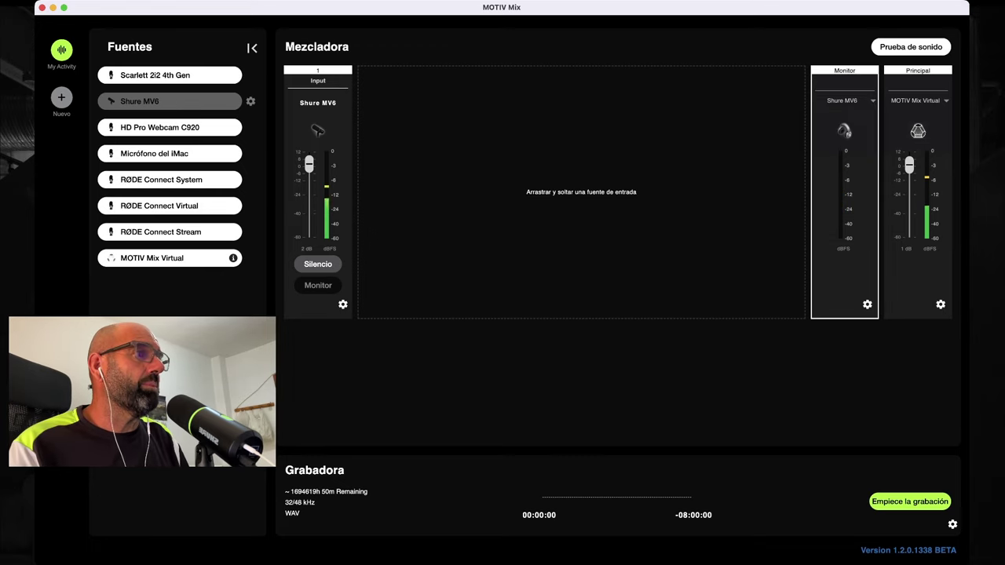
pyautogui.click(867, 303)
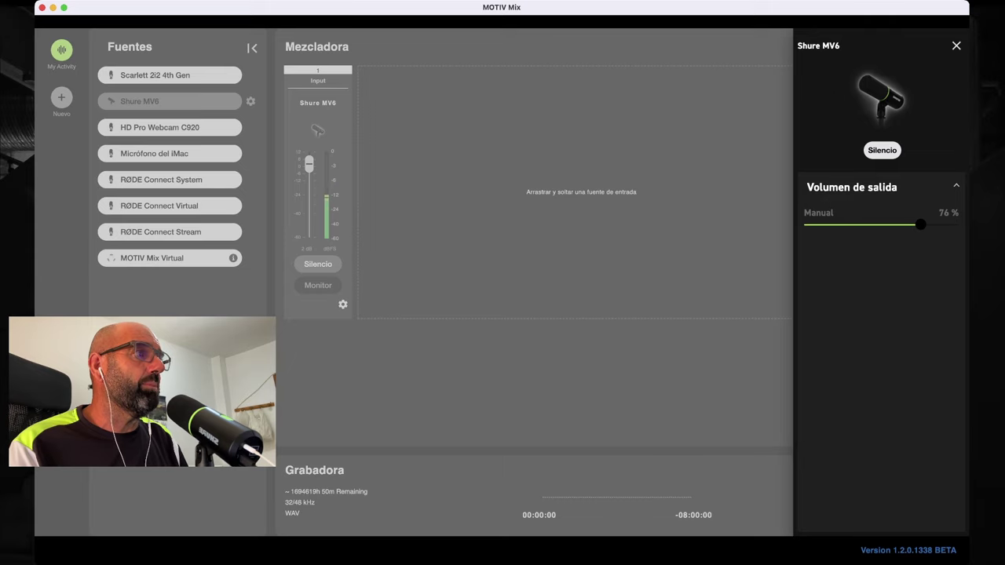
pyautogui.moveTo(918, 225)
pyautogui.mouseDown()
pyautogui.moveTo(887, 224)
pyautogui.moveTo(918, 224)
pyautogui.mouseUp()
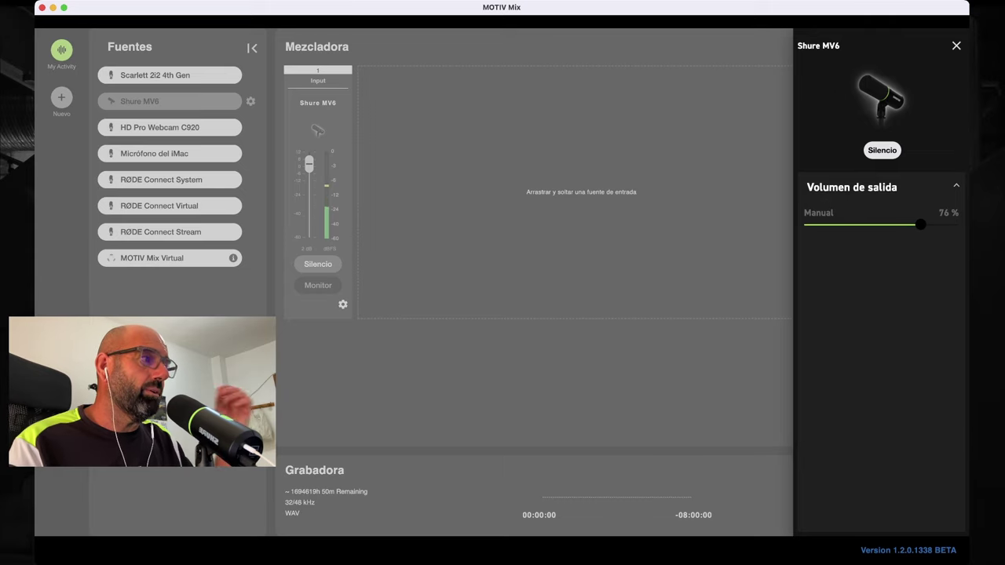
pyautogui.moveTo(918, 225); pyautogui.dragTo(921, 224)
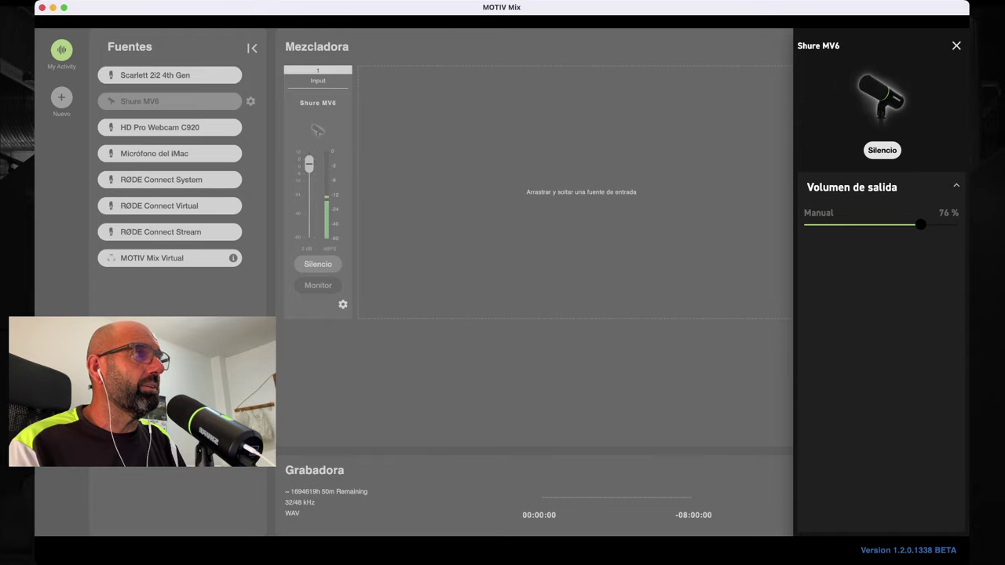
pyautogui.click(957, 46)
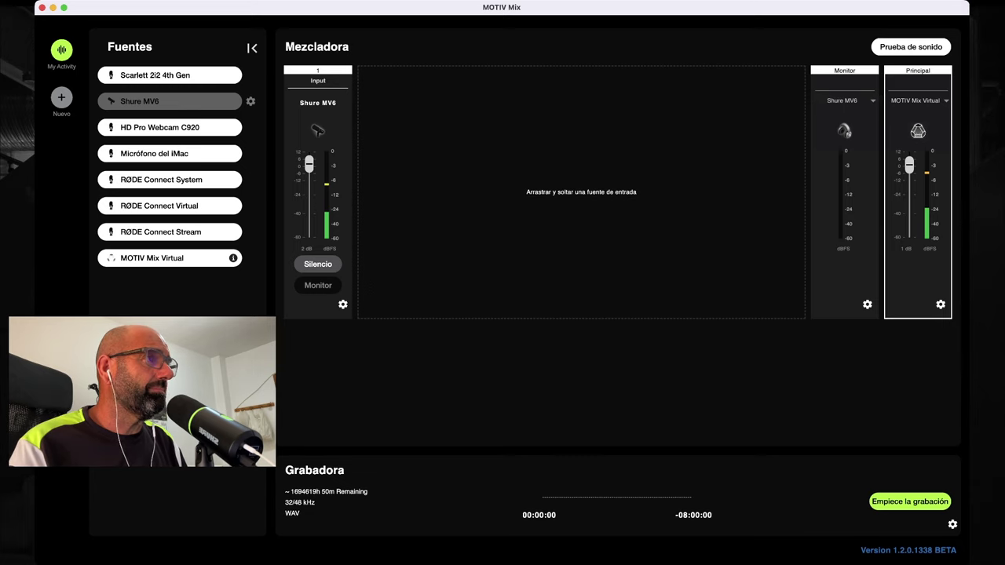
# - Choose MOTIV Mix Virtual as the output device of the Principal channel
pyautogui.click(917, 100)
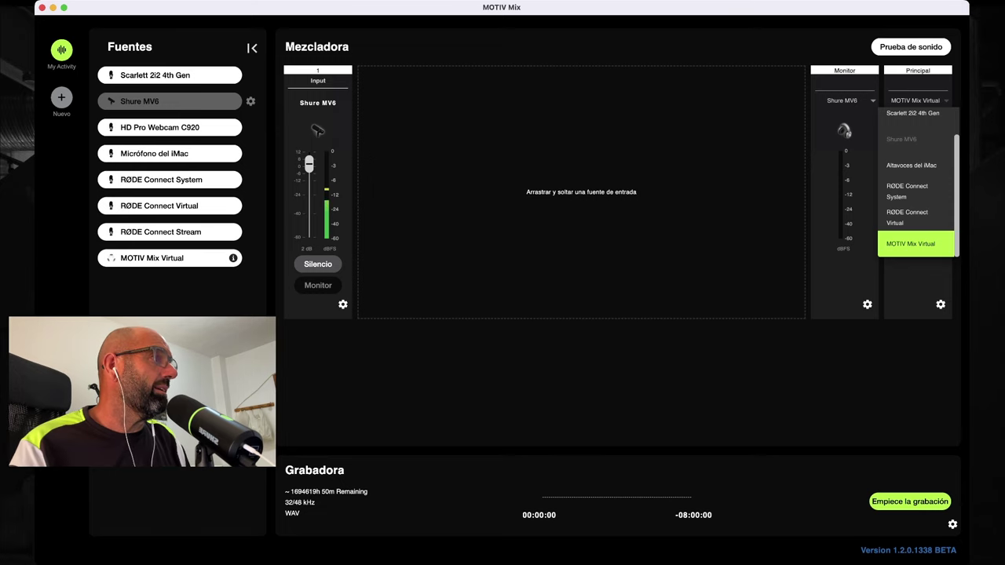
pyautogui.click(911, 244)
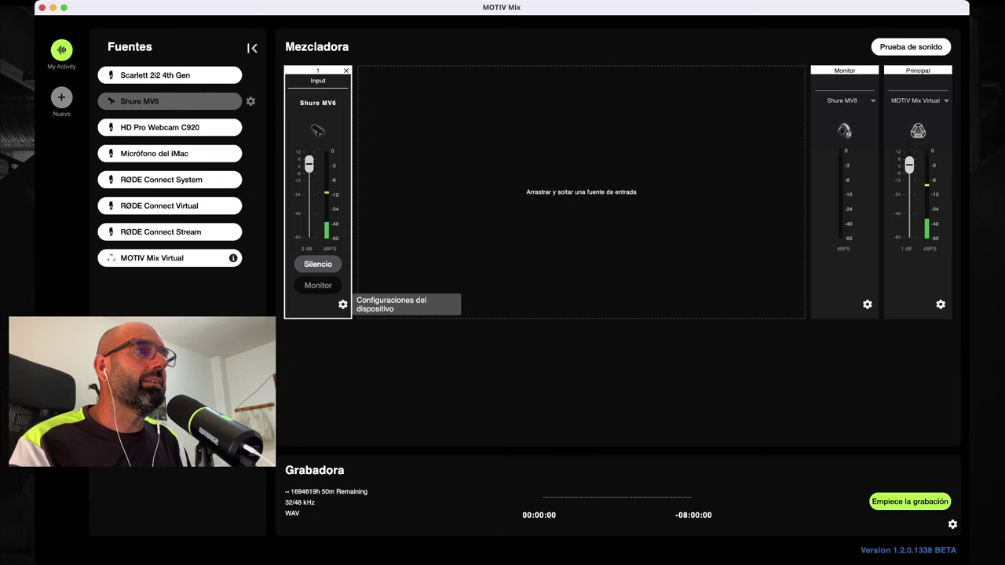
# - Open the Shure MV6 input channel's device settings and raise the manual gain to +36 dB
pyautogui.click(342, 304)
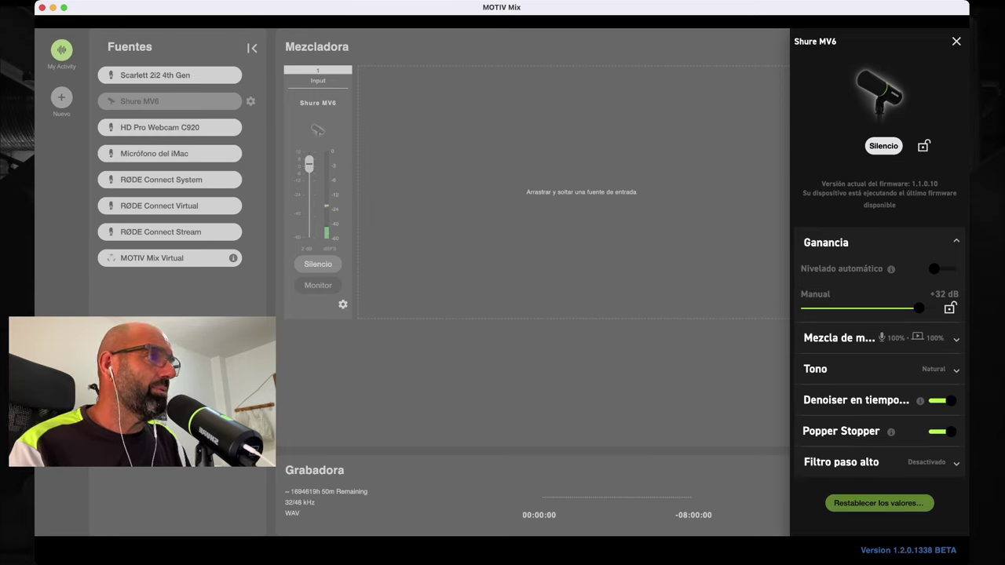
pyautogui.press('Right')
pyautogui.press('Right')
pyautogui.press('Right')
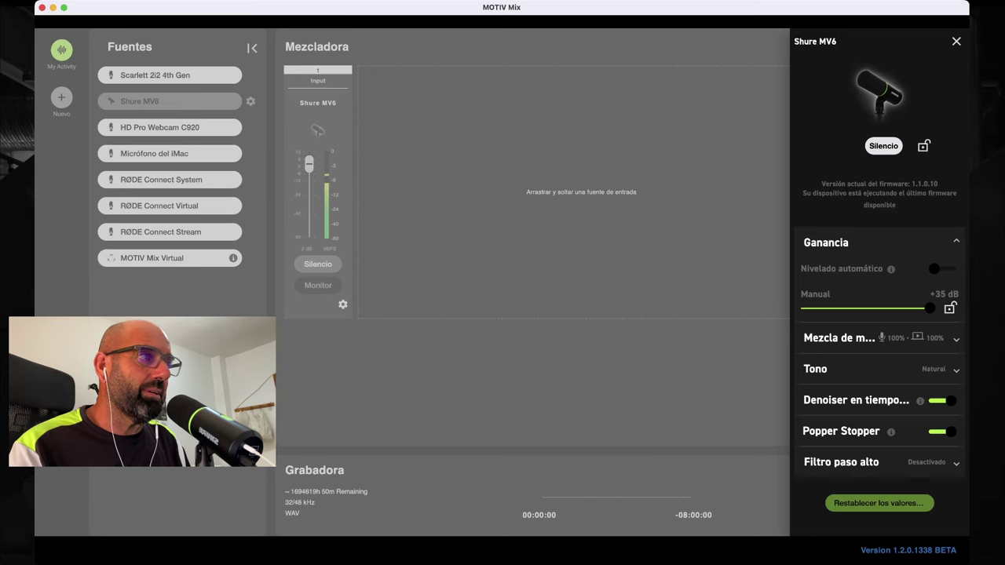
pyautogui.press('Right')
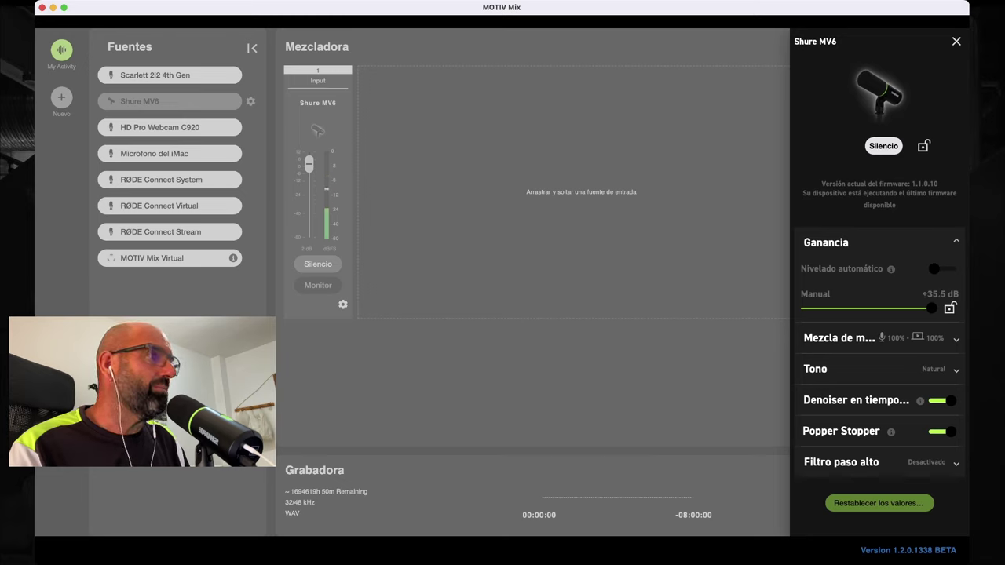
pyautogui.press('Right')
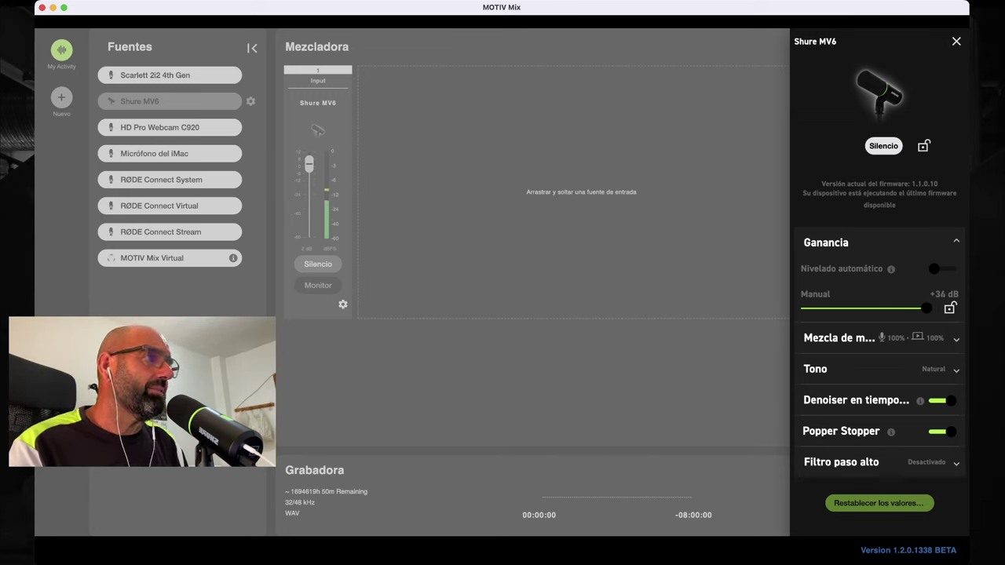
# - Lower the Shure MV6 microphone's manual gain to about +33.5 dB
pyautogui.press('Left')
pyautogui.press('Left')
pyautogui.press('Left')
pyautogui.press('Right')
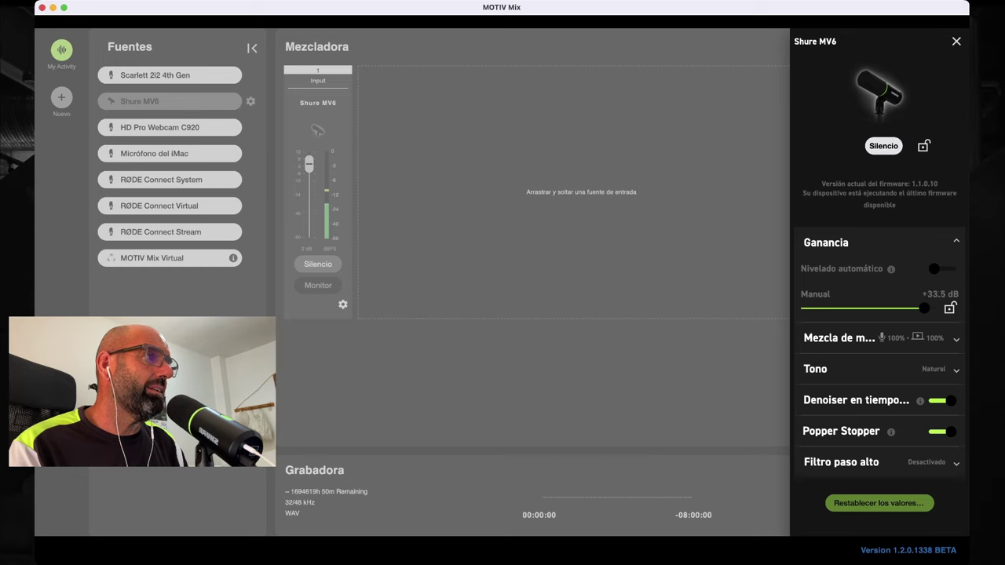
pyautogui.press('Left')
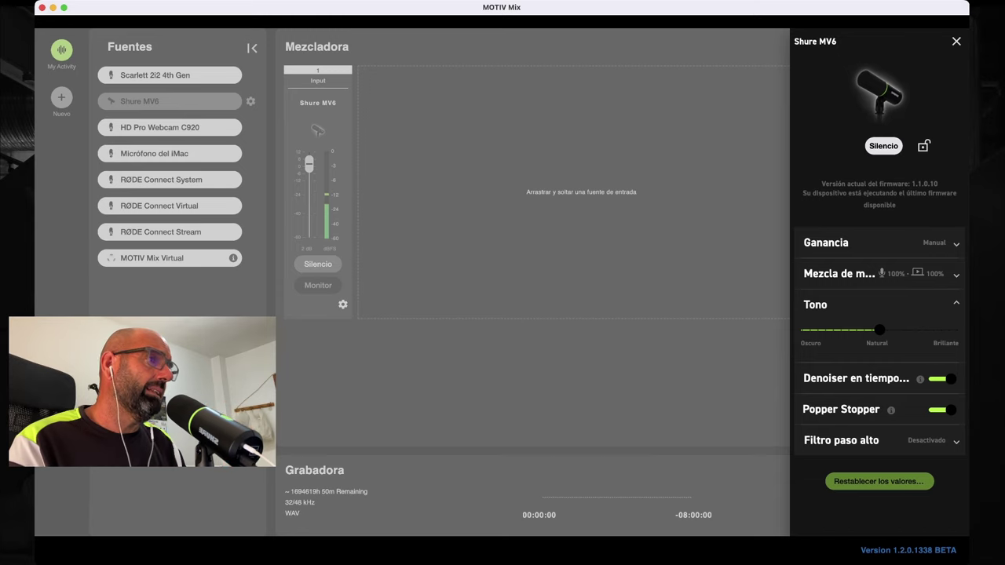
# - Try the microphone's tone at the Oscuro and Brillante extremes, and return it to Natural
pyautogui.moveTo(880, 330); pyautogui.dragTo(803, 330)
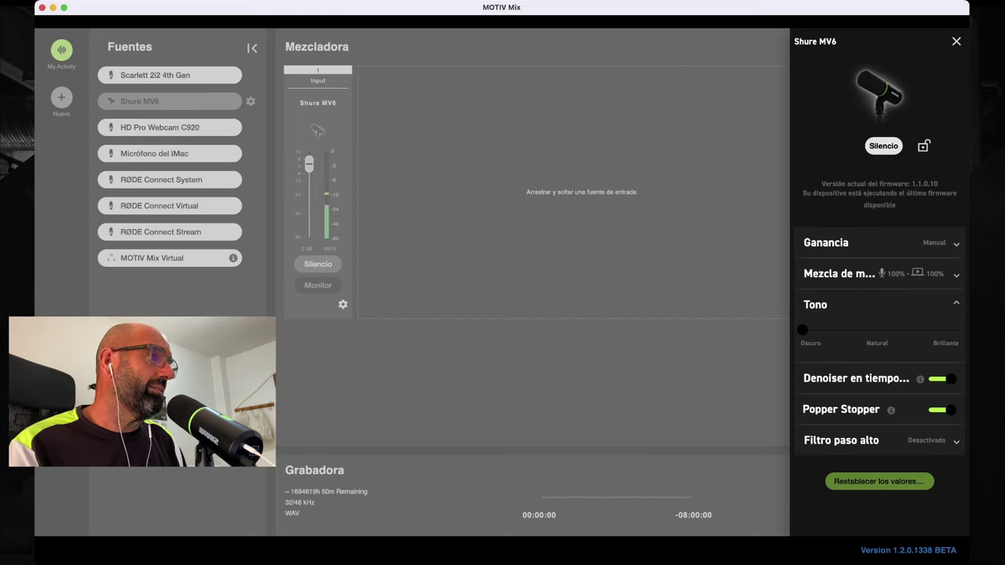
pyautogui.moveTo(803, 330); pyautogui.dragTo(956, 330)
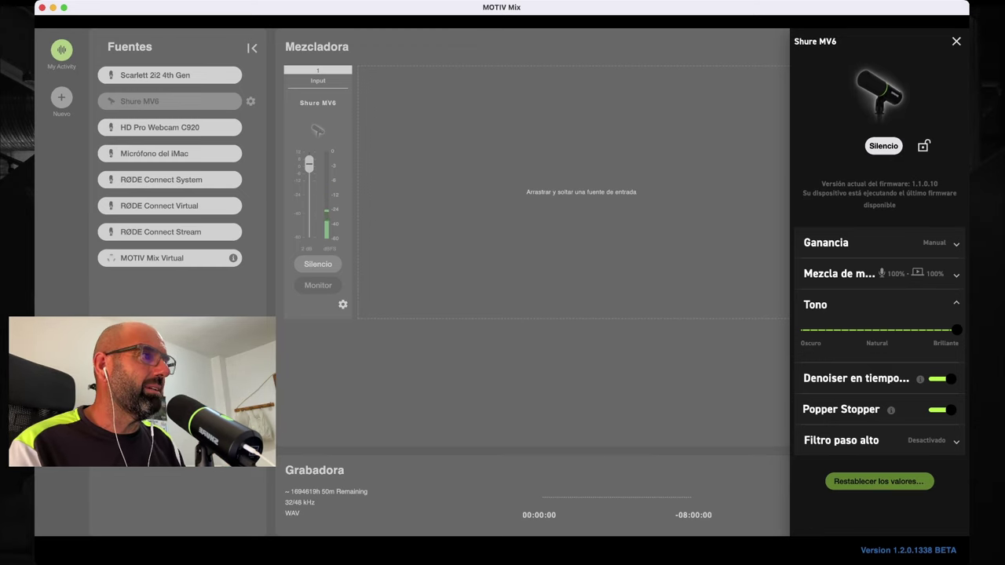
pyautogui.moveTo(957, 330); pyautogui.dragTo(882, 330)
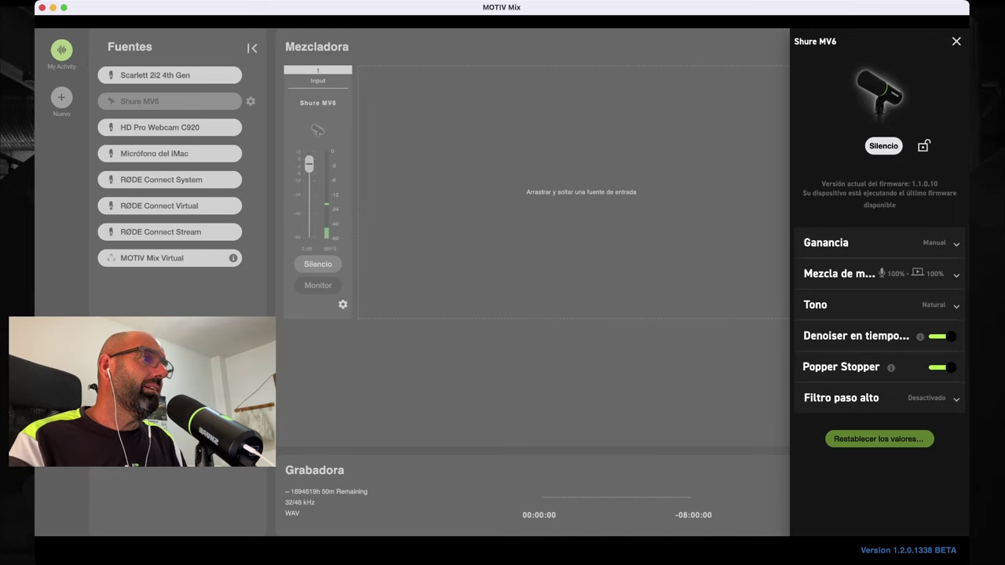
pyautogui.moveTo(921, 336)
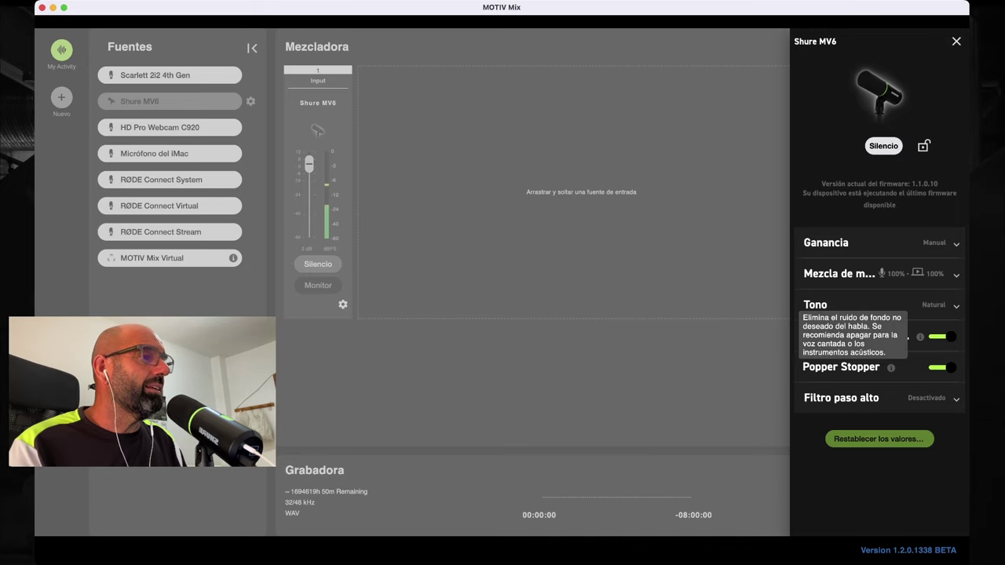
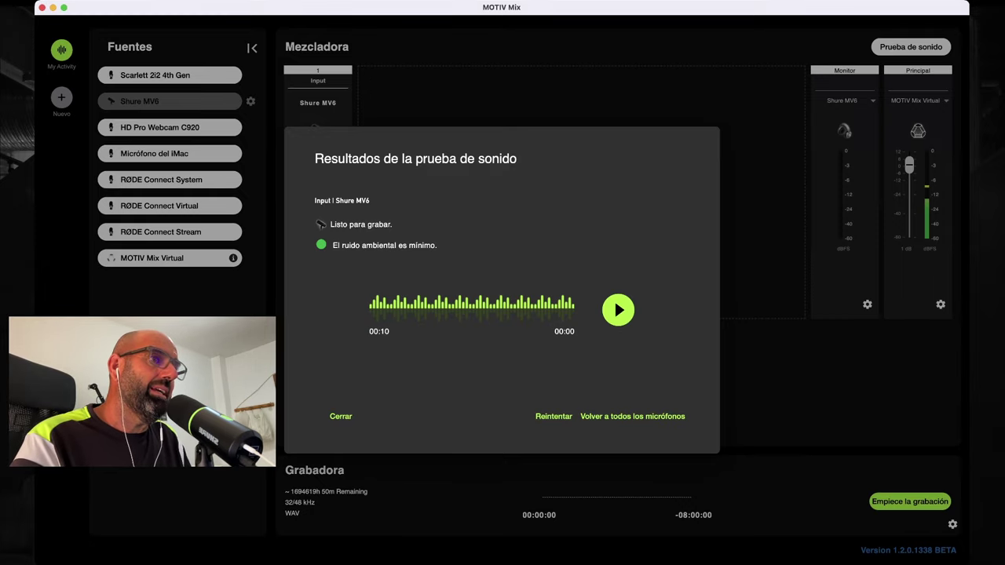
# - Close the sound test results and review the monitor mix in the Shure MV6 input channel's device settings
pyautogui.press('Escape')
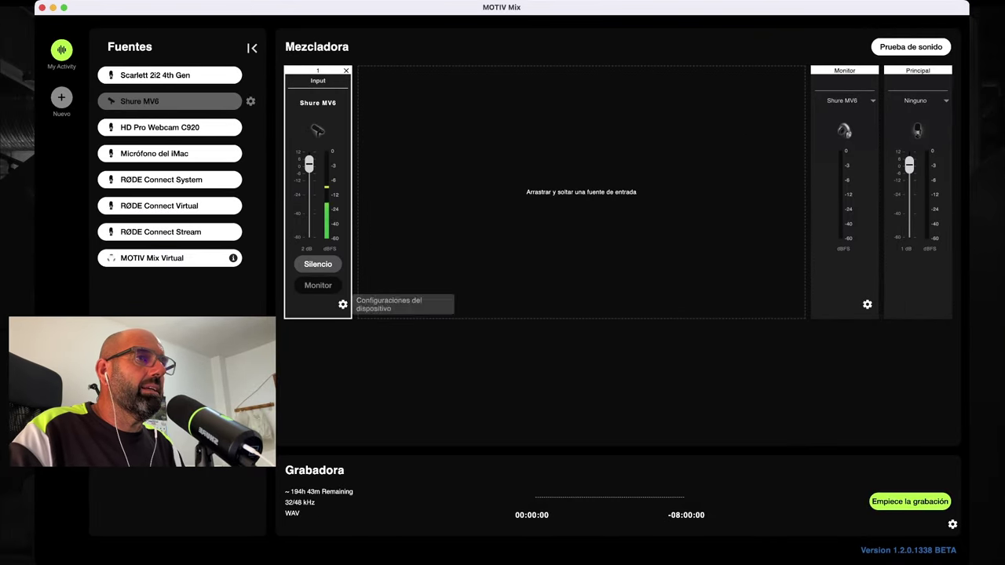
pyautogui.click(343, 304)
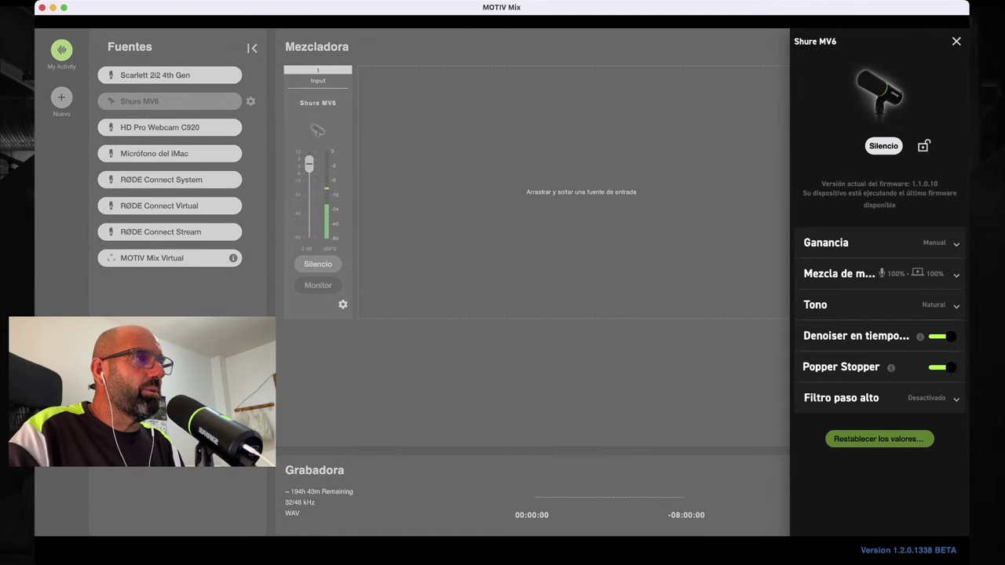
pyautogui.click(839, 273)
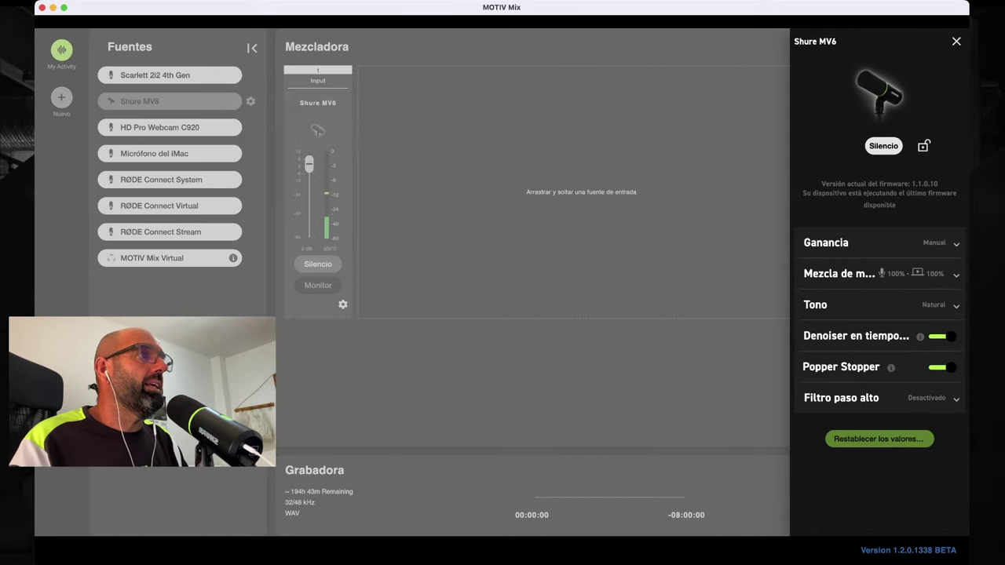
pyautogui.click(957, 41)
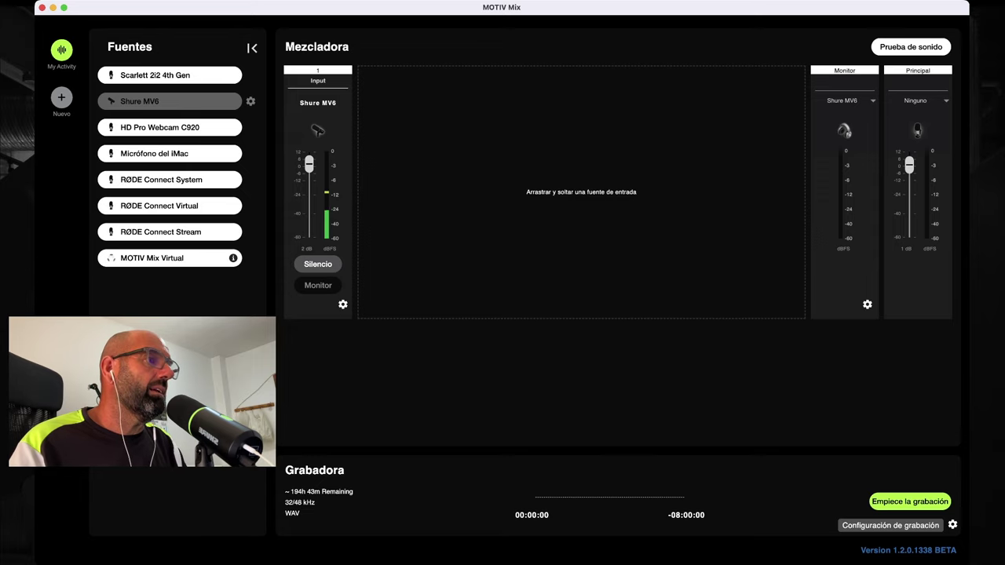
# - Review the recorder's saving preferences and audio settings, and close them without changes
pyautogui.click(952, 525)
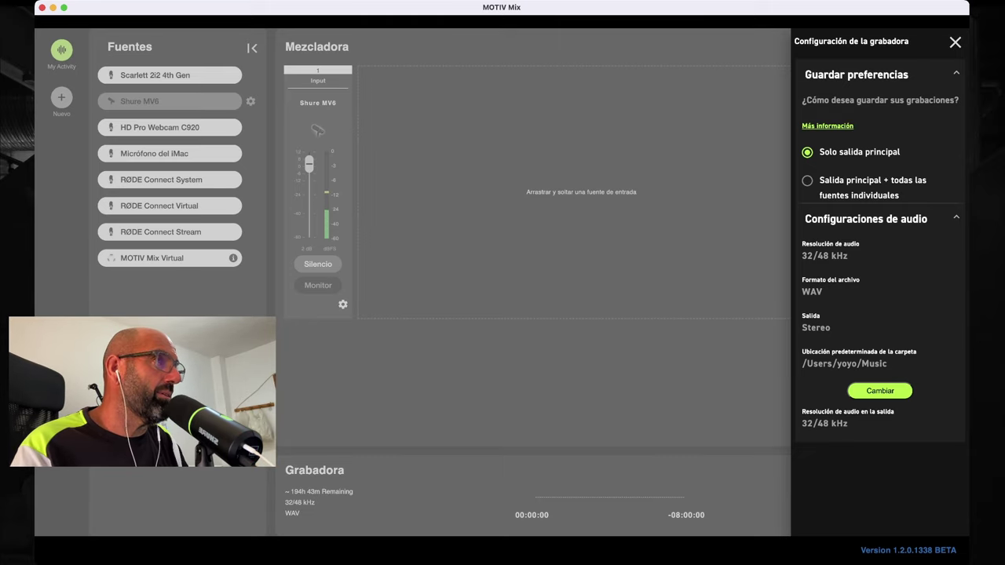
pyautogui.press('Escape')
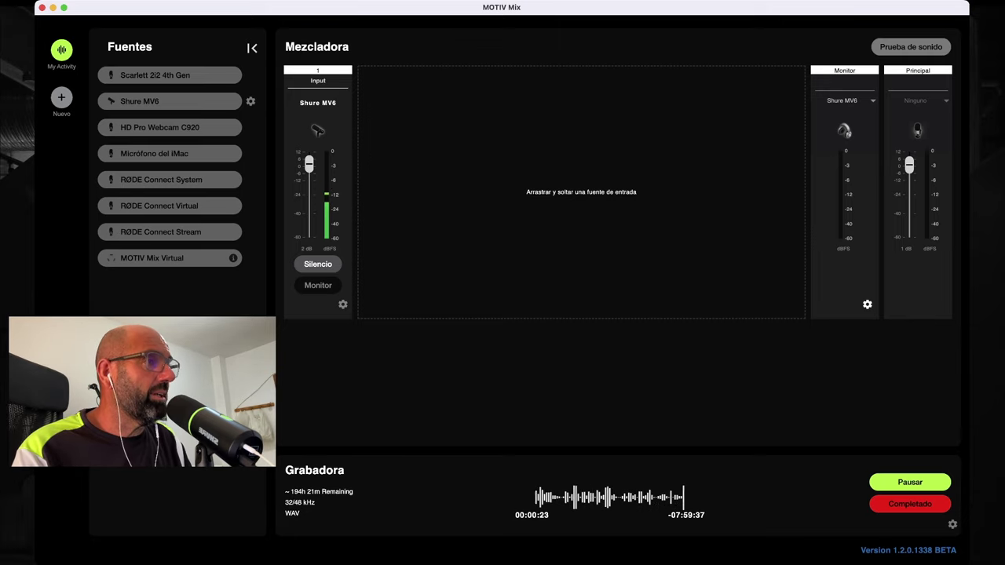
# - Pause the running recording, complete it so it is saved, and dismiss the saved-recording notice
pyautogui.press('space')
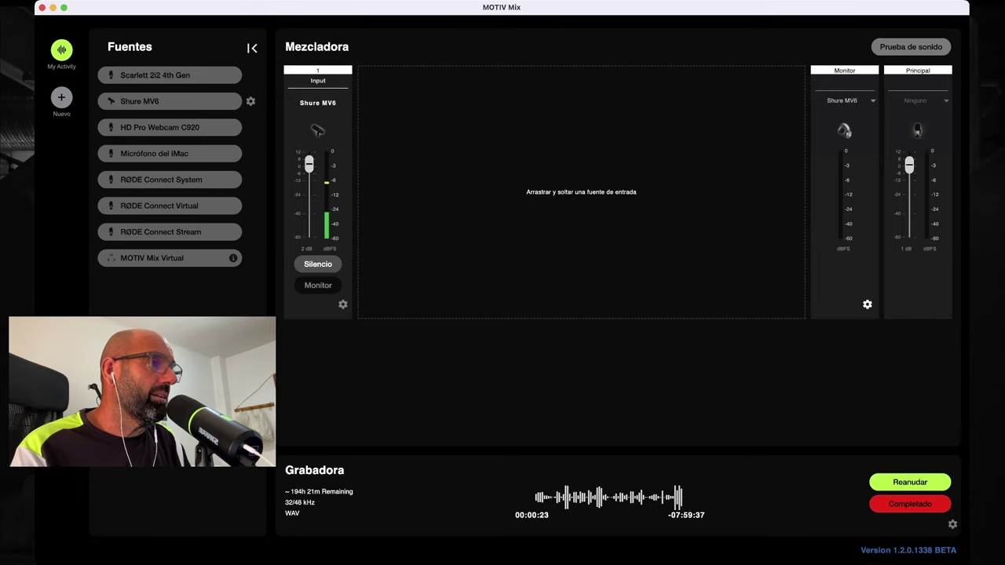
pyautogui.press('Return')
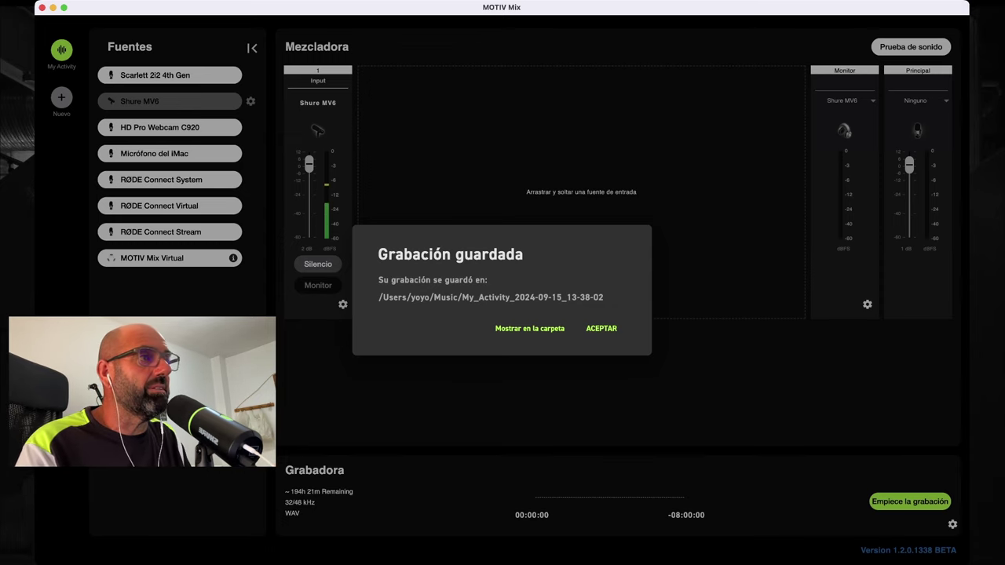
pyautogui.press('Return')
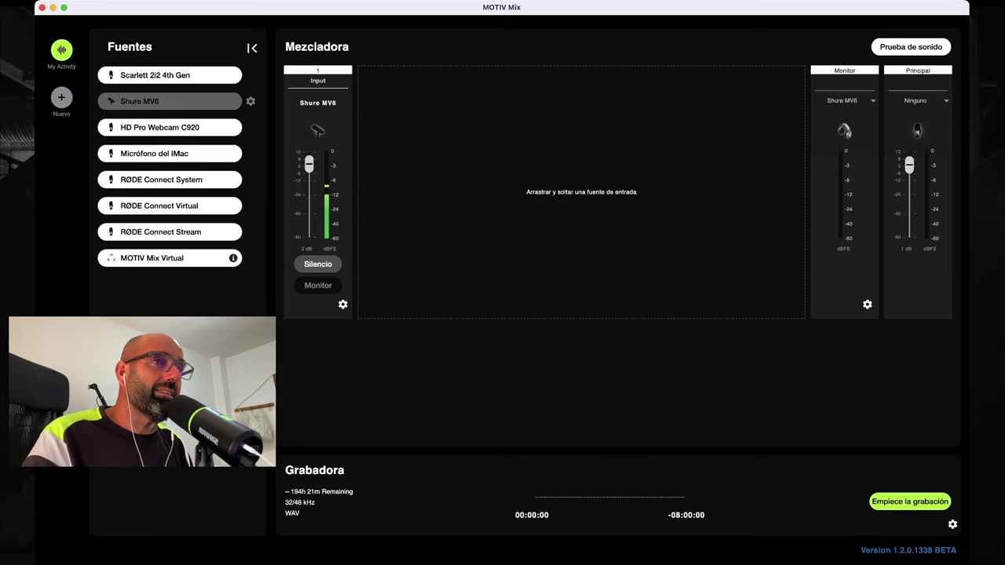